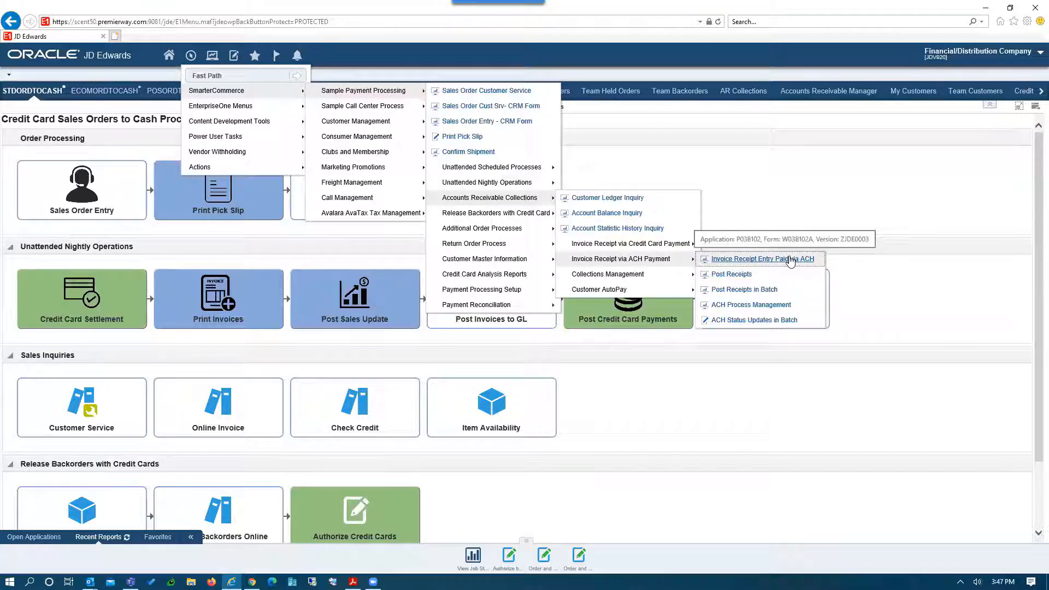
Start a new receipt in Invoice Receipt Entry Paid via ACH and set its company to 00001
{"action": "left_click", "coordinate": [790, 259]}
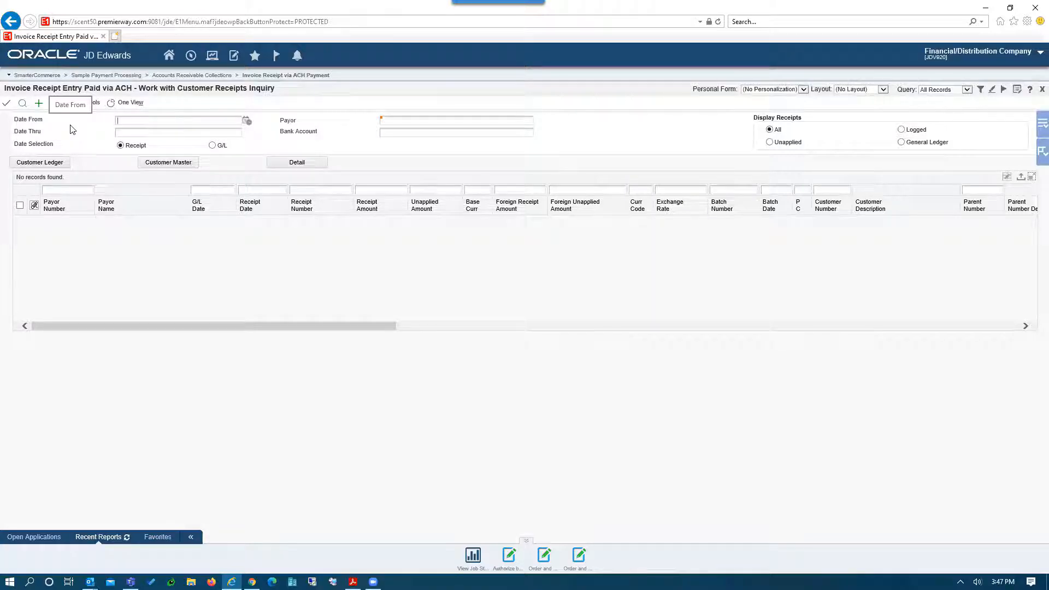
{"action": "left_click", "coordinate": [39, 103]}
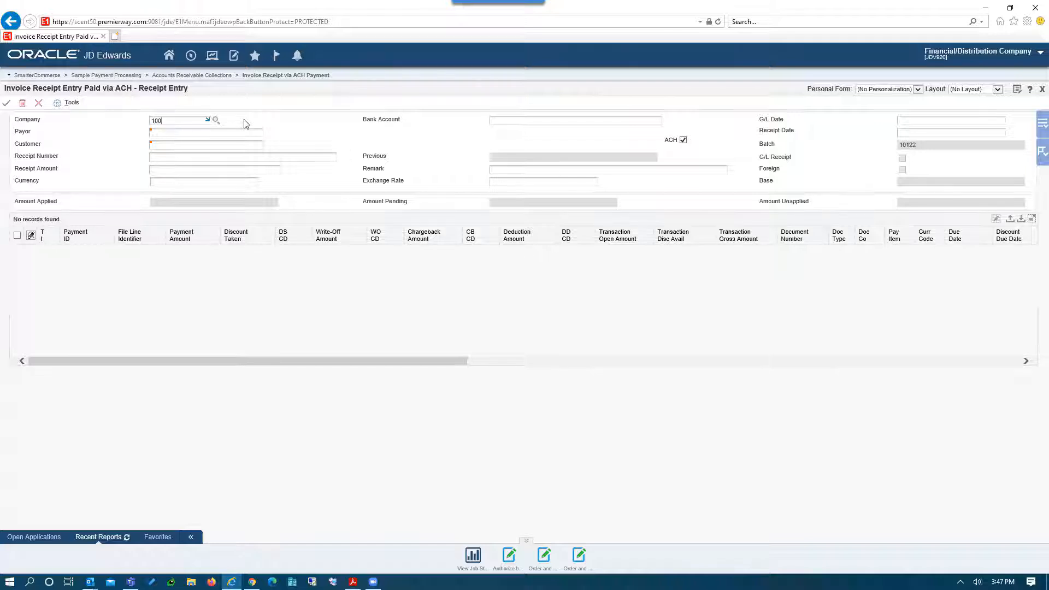
{"action": "key", "text": "BackSpace"}
{"action": "key", "text": "BackSpace"}
{"action": "key", "text": "BackSpace"}
{"action": "type", "text": "4"}
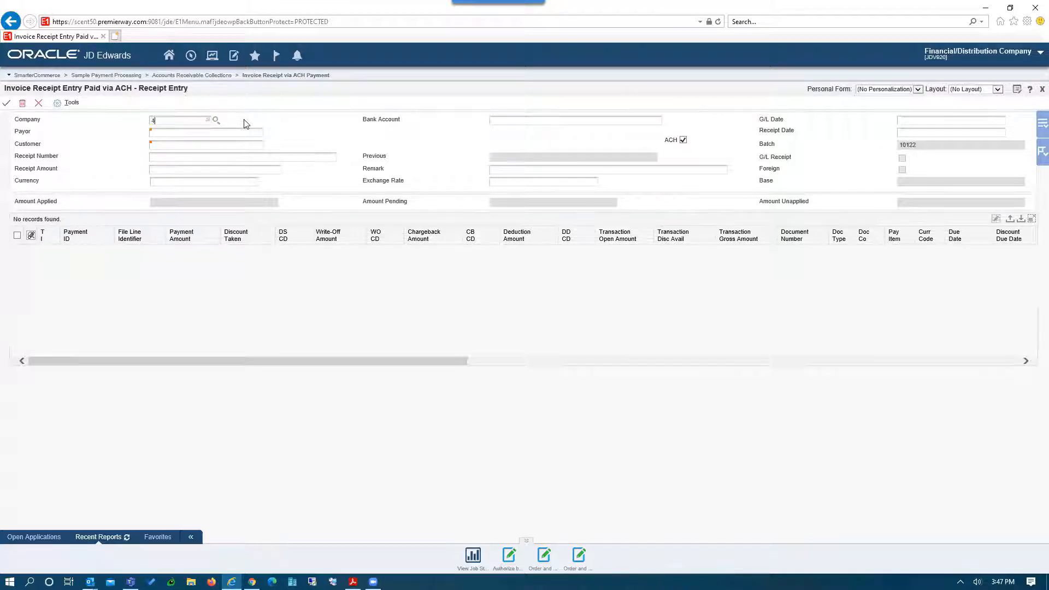
{"action": "type", "text": "242"}
{"action": "key", "text": "Tab"}
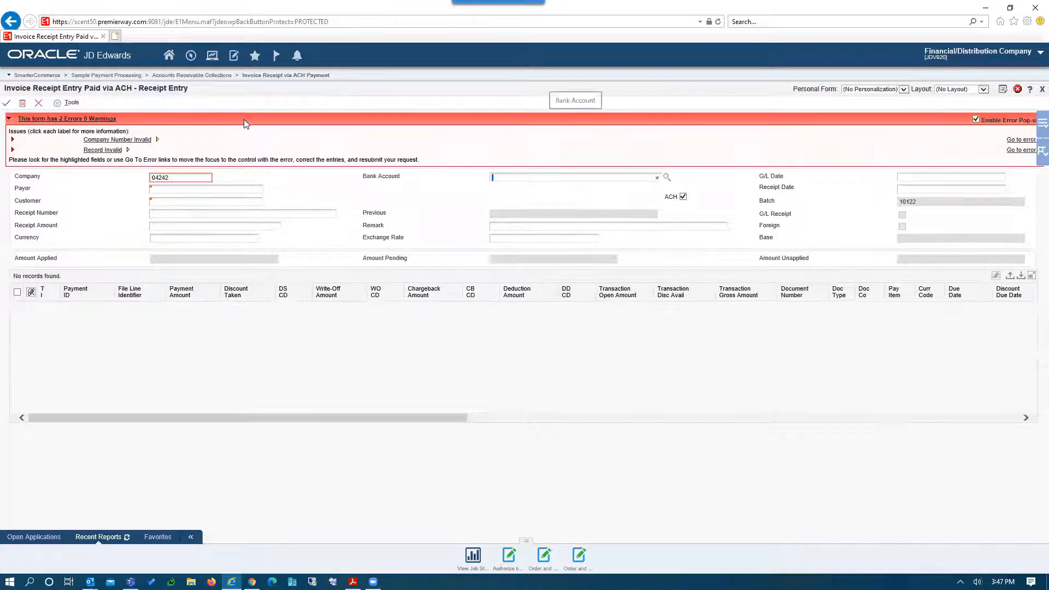
{"action": "key", "text": "shift+Tab"}
{"action": "type", "text": "1"}
{"action": "key", "text": "Tab"}
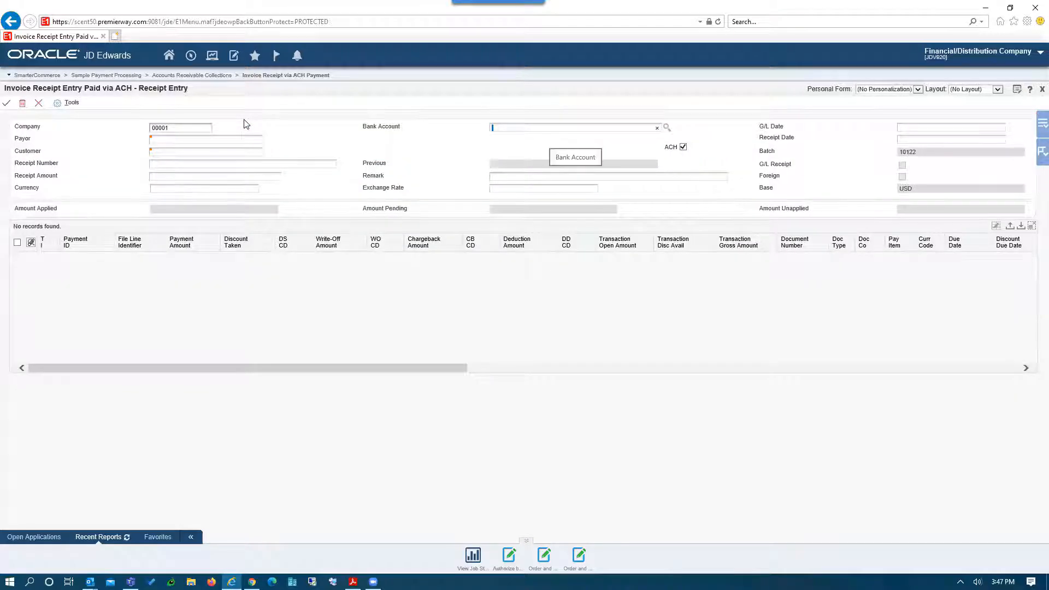
Enter the customer number of Capital Systems as both the payor and the customer of the receipt
{"action": "key", "text": "Tab"}
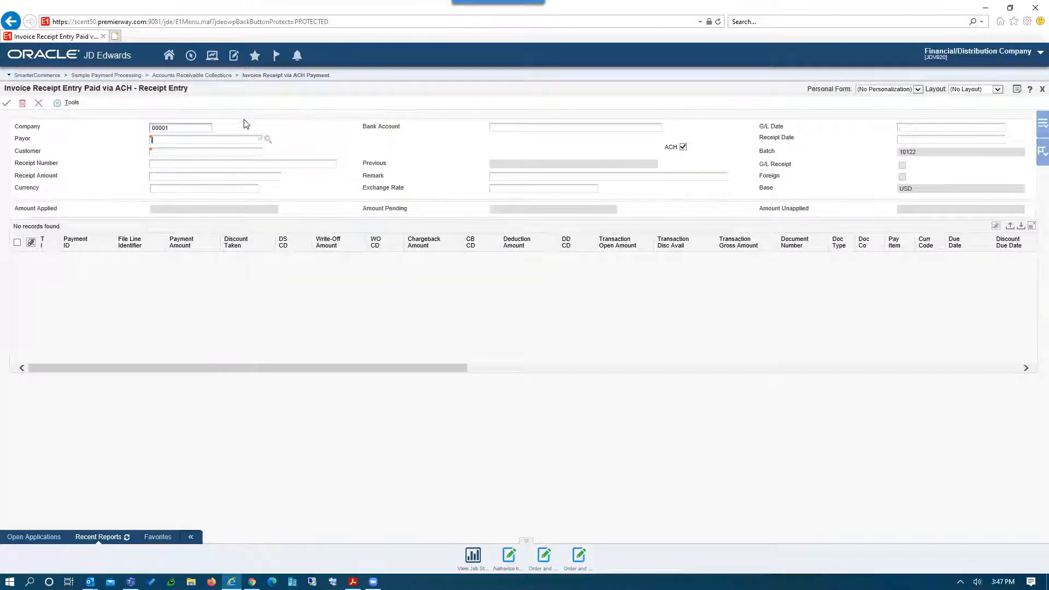
{"action": "type", "text": "4242"}
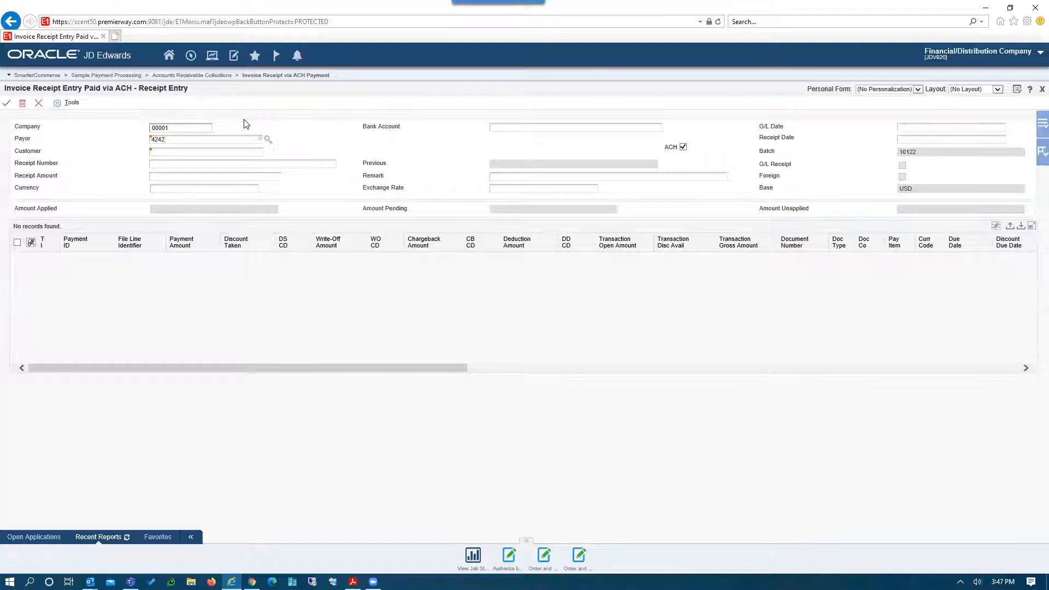
{"action": "key", "text": "Tab"}
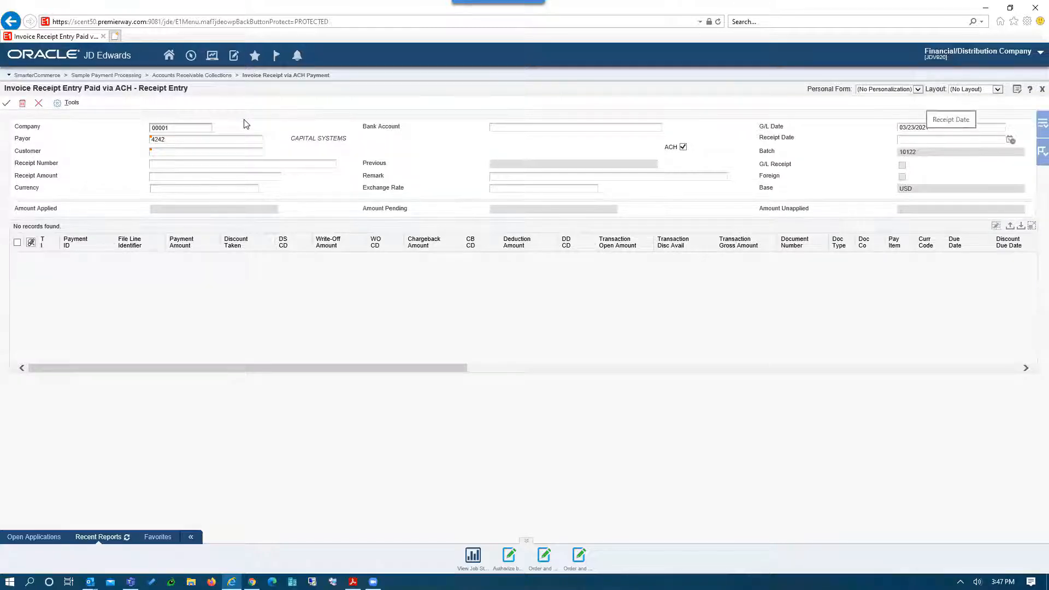
{"action": "type", "text": "4242"}
{"action": "key", "text": "Tab"}
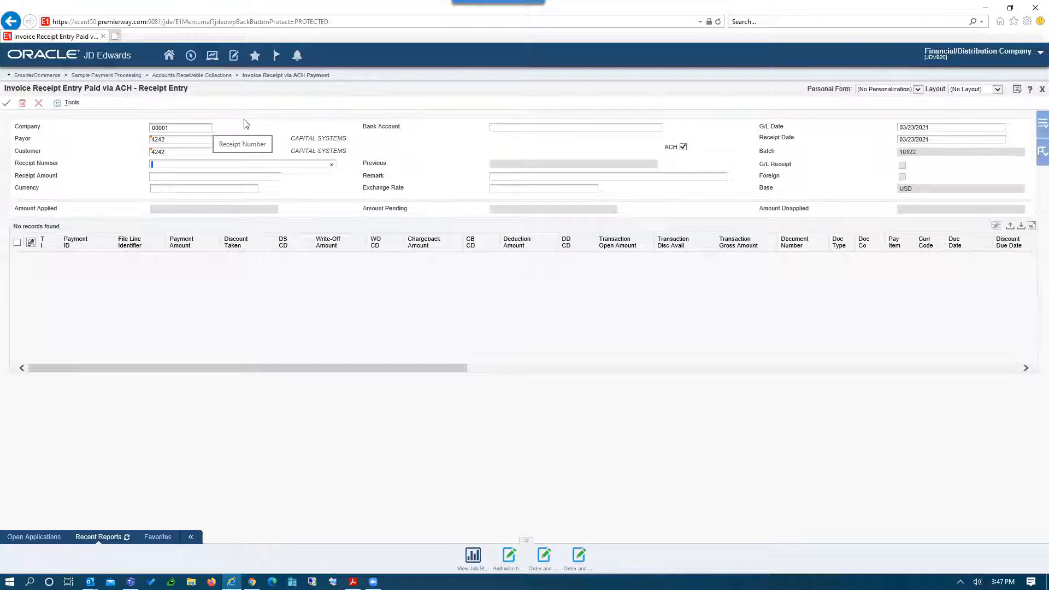
Set the receipt number to ACH66736 and the receipt amount to 10.00
{"action": "type", "text": "ACH"}
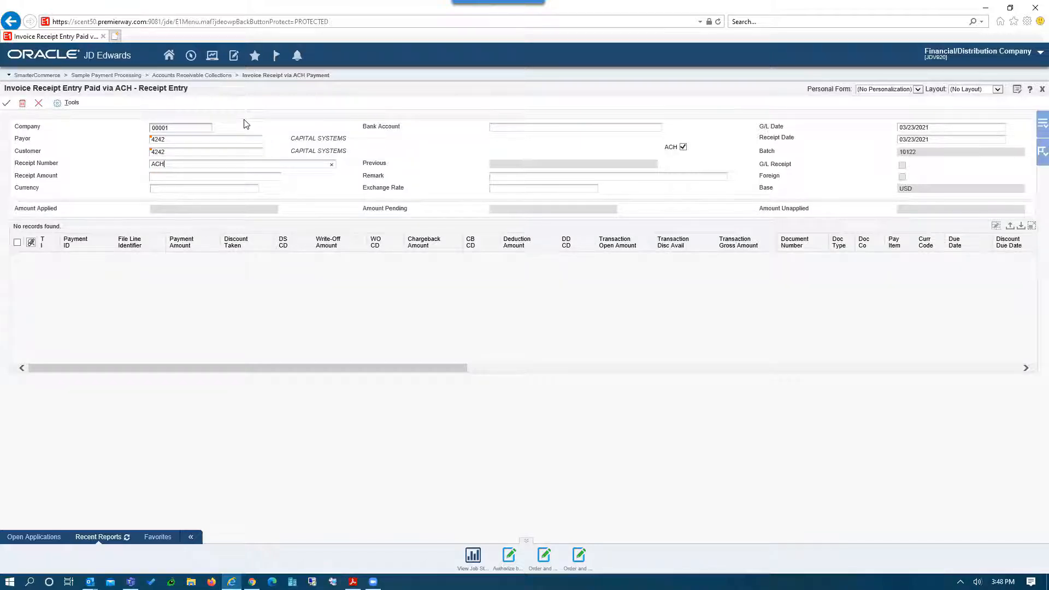
{"action": "type", "text": "66736"}
{"action": "left_click", "coordinate": [275, 176]}
{"action": "type", "text": "10"}
{"action": "key", "text": "Tab"}
Select open invoice document 4456 from the payor's invoices and bring it into the receipt
{"action": "left_click", "coordinate": [1041, 125]}
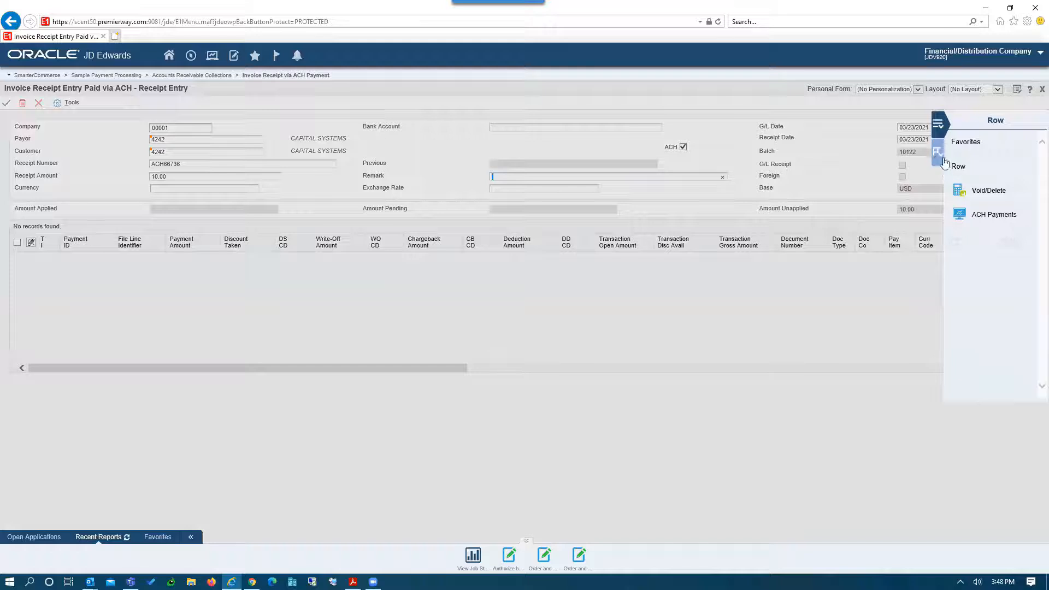
{"action": "left_click", "coordinate": [941, 158]}
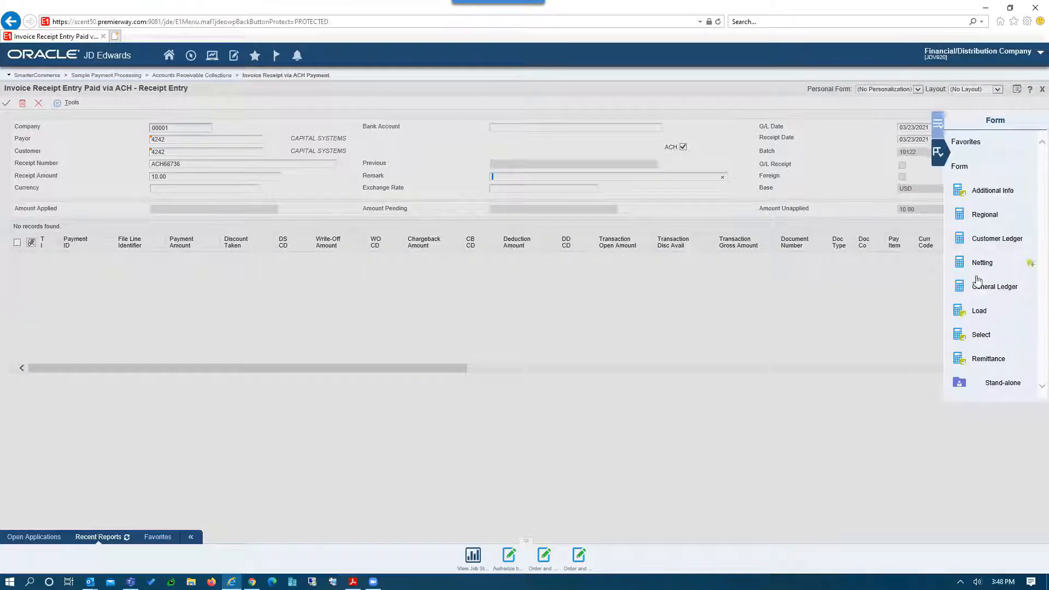
{"action": "left_click", "coordinate": [981, 335]}
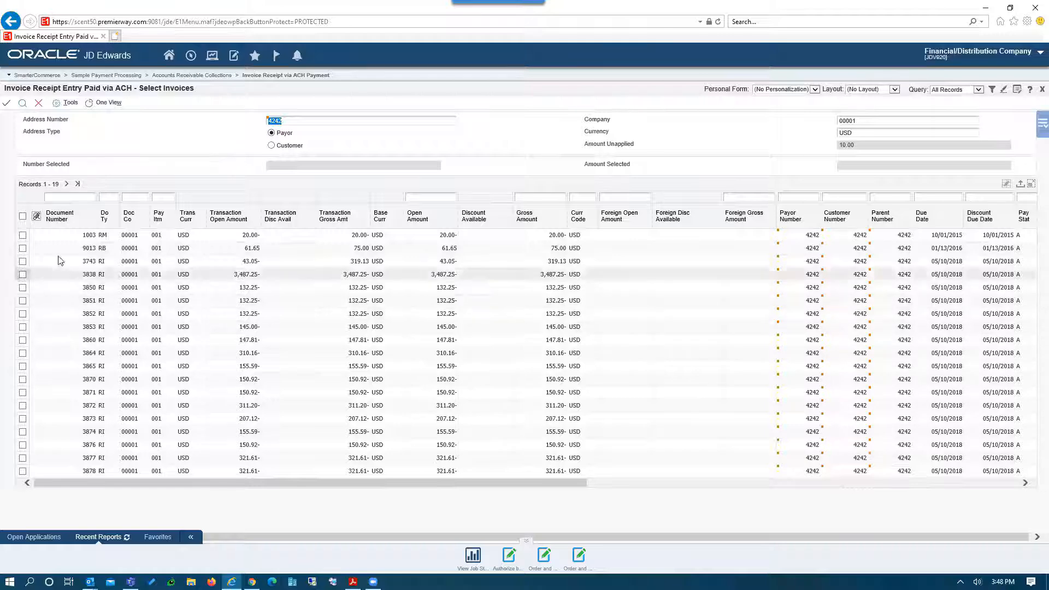
{"action": "left_click", "coordinate": [68, 186]}
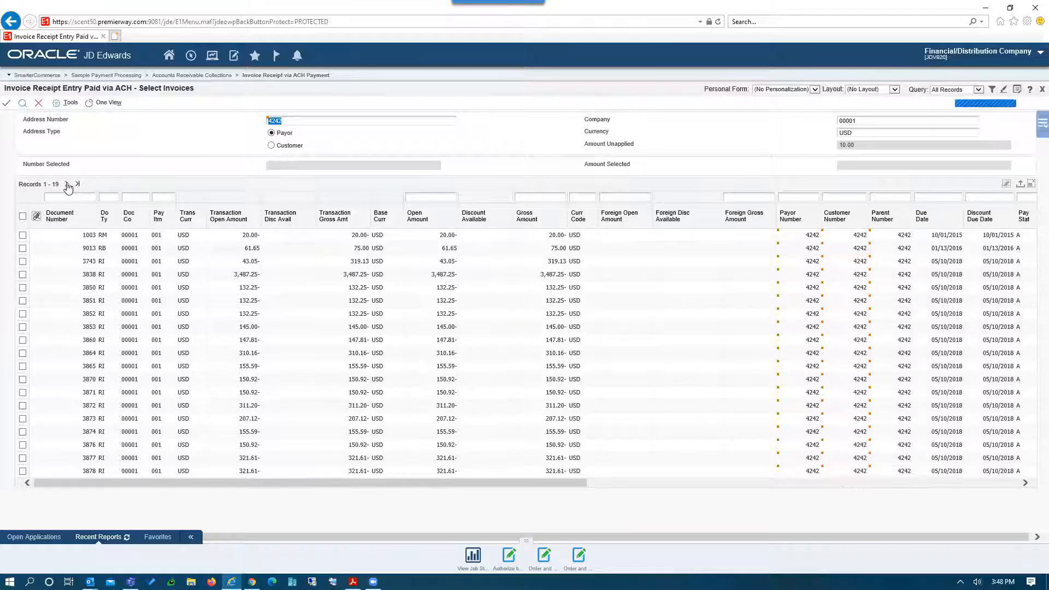
{"action": "left_click", "coordinate": [67, 186]}
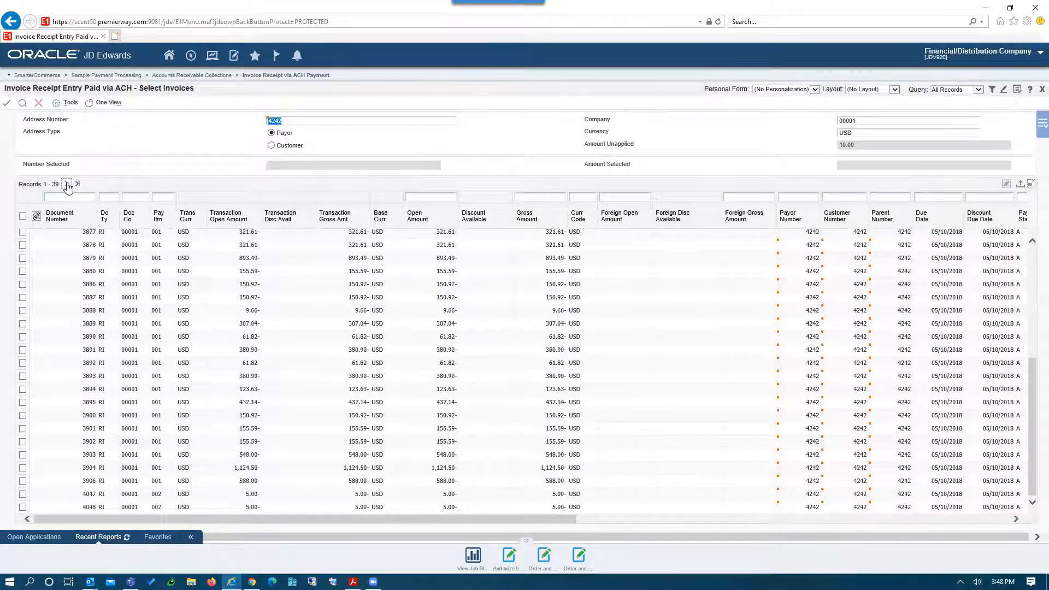
{"action": "left_click", "coordinate": [68, 186]}
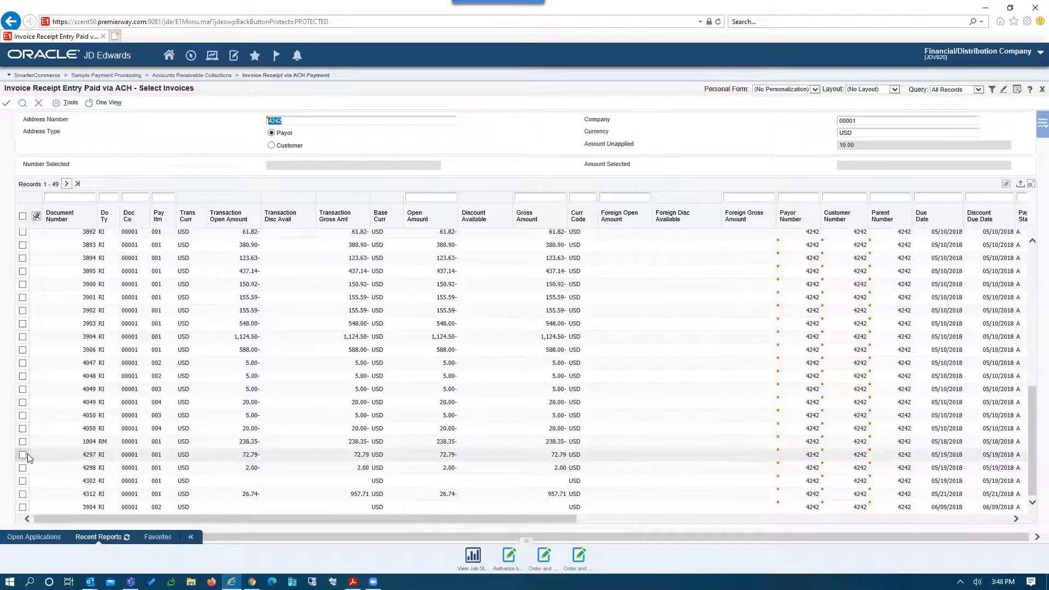
{"action": "left_click", "coordinate": [66, 184]}
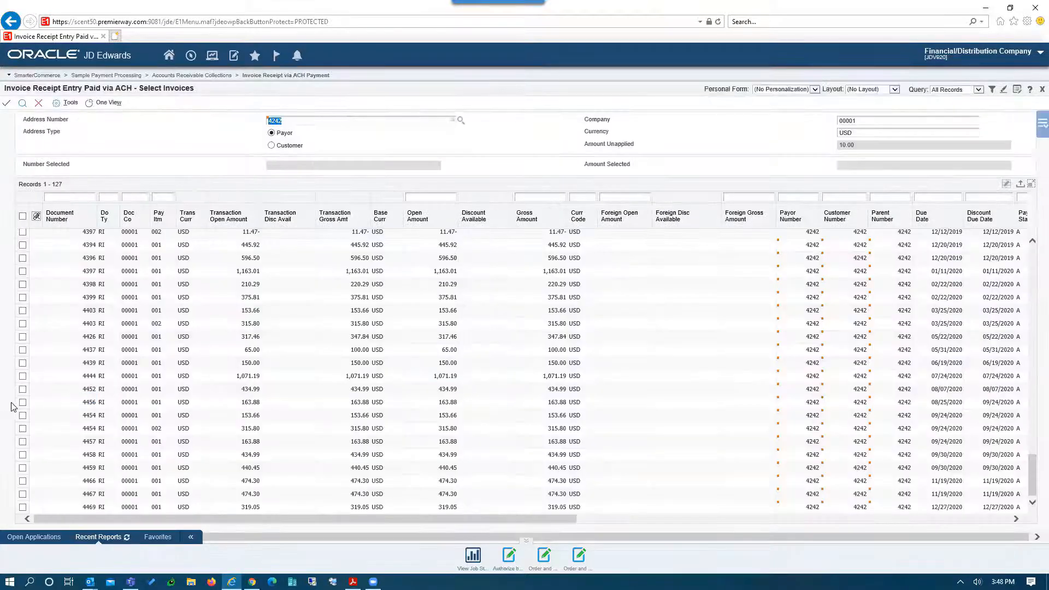
{"action": "left_click", "coordinate": [23, 402]}
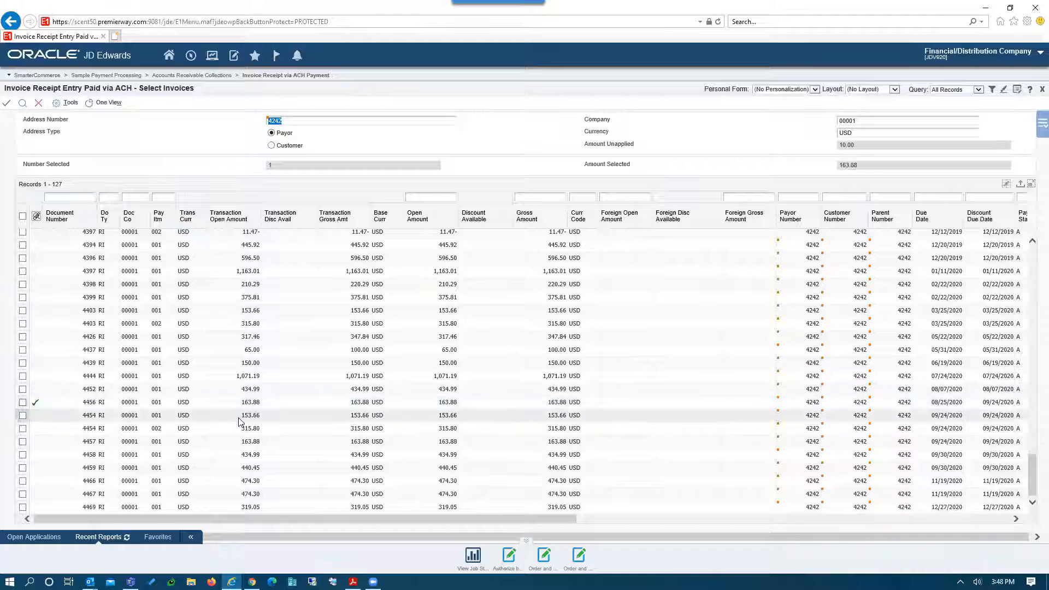
{"action": "left_click", "coordinate": [38, 104]}
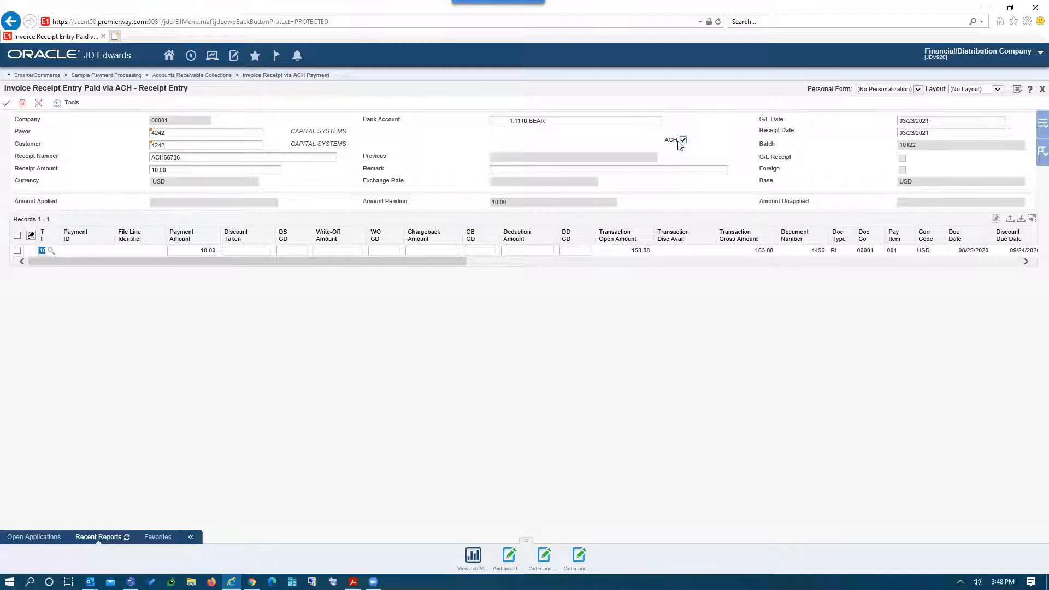
Accept the receipt to reach its ACH payment details, and review the customer's stored bank accounts without changing the selection
{"action": "left_click", "coordinate": [7, 104]}
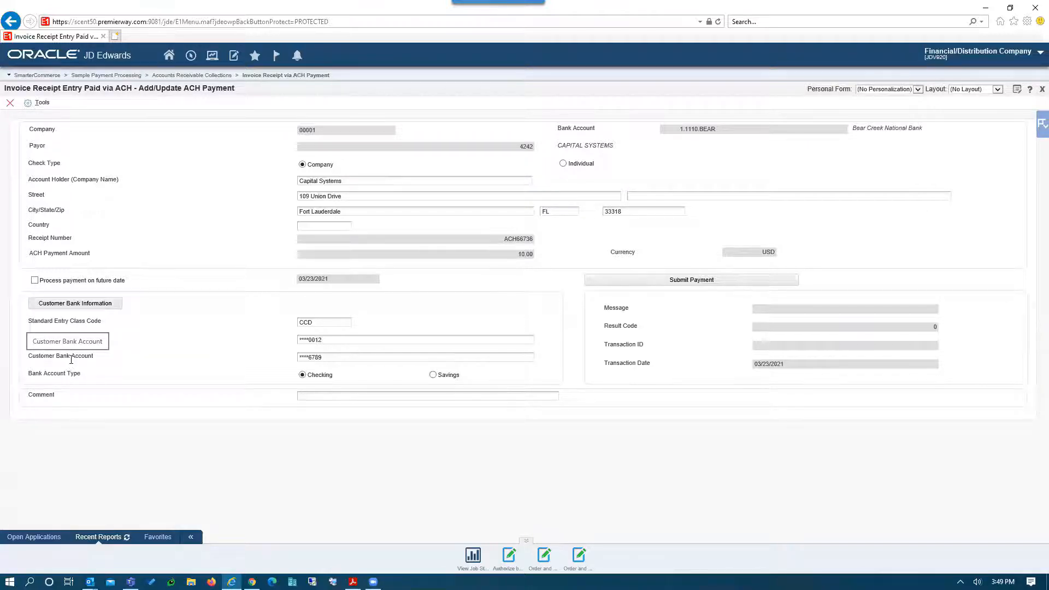
{"action": "left_click", "coordinate": [98, 304]}
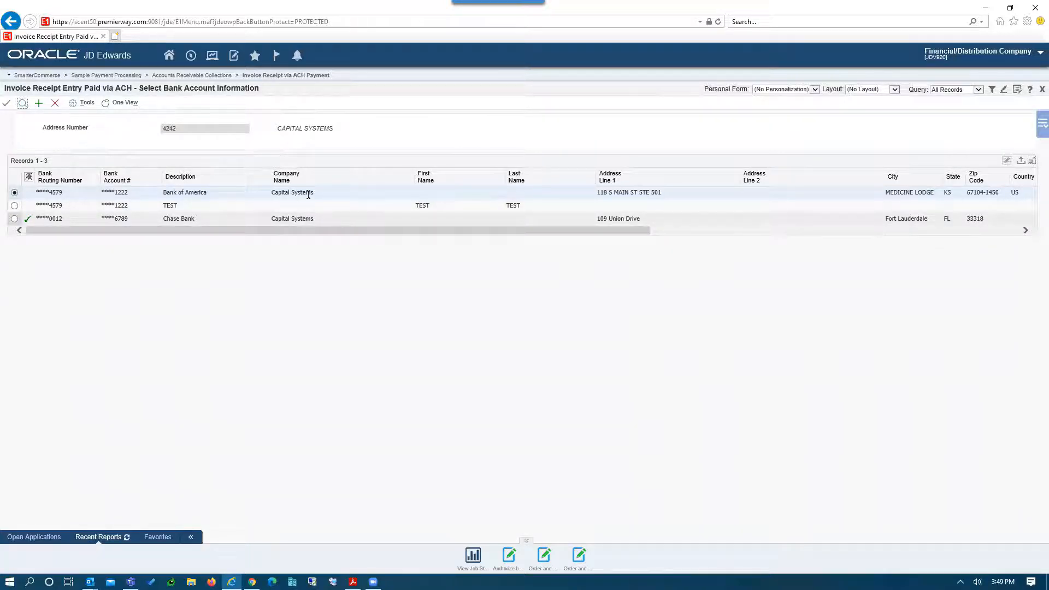
{"action": "left_click", "coordinate": [53, 107]}
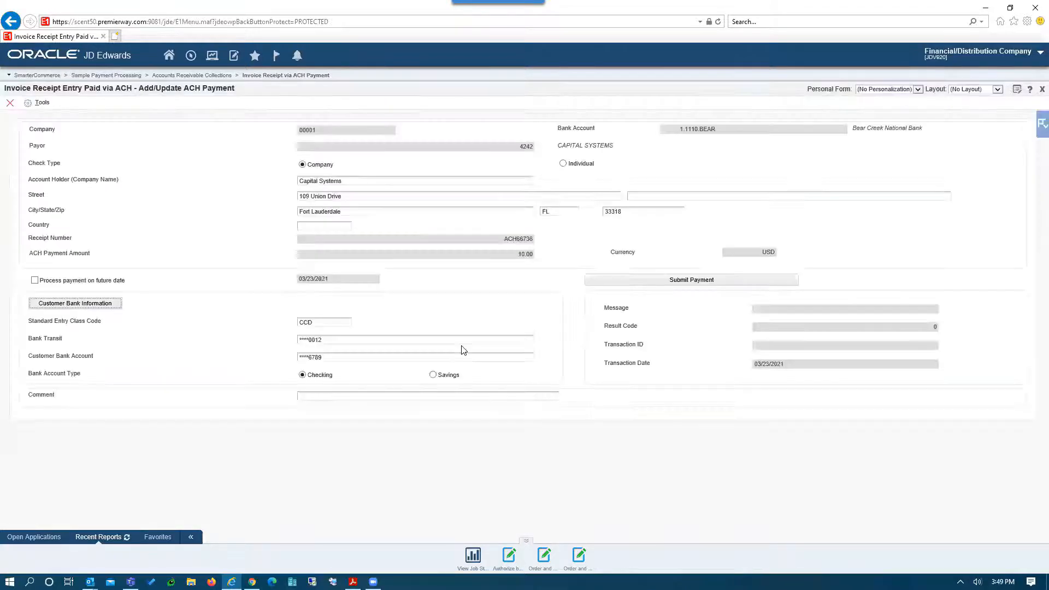
Add the comment "Paid via ACH" to the payment, submit it, and check the response message
{"action": "left_click", "coordinate": [331, 396]}
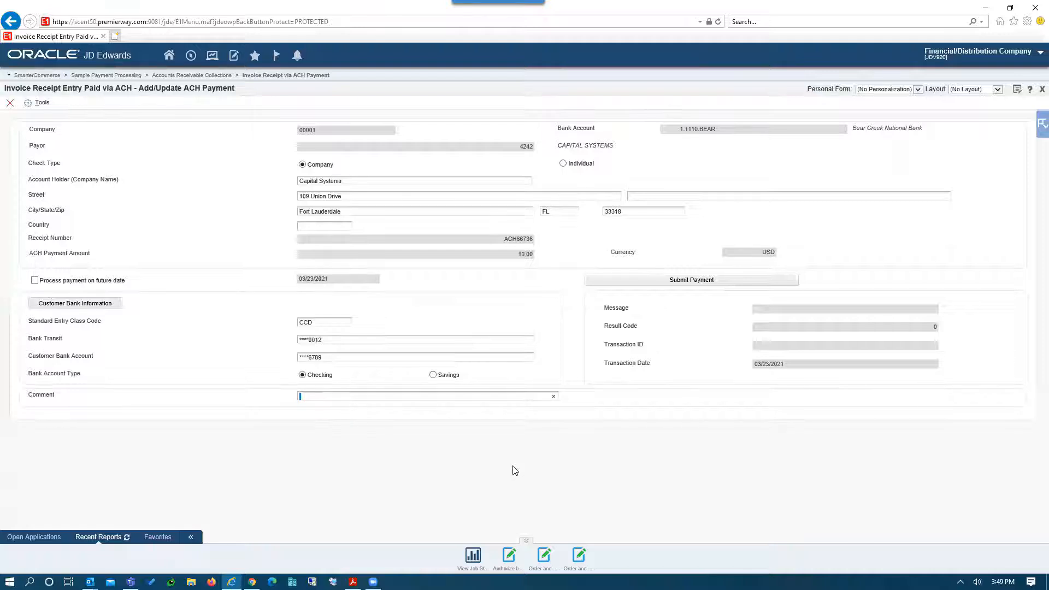
{"action": "type", "text": "Paid via"}
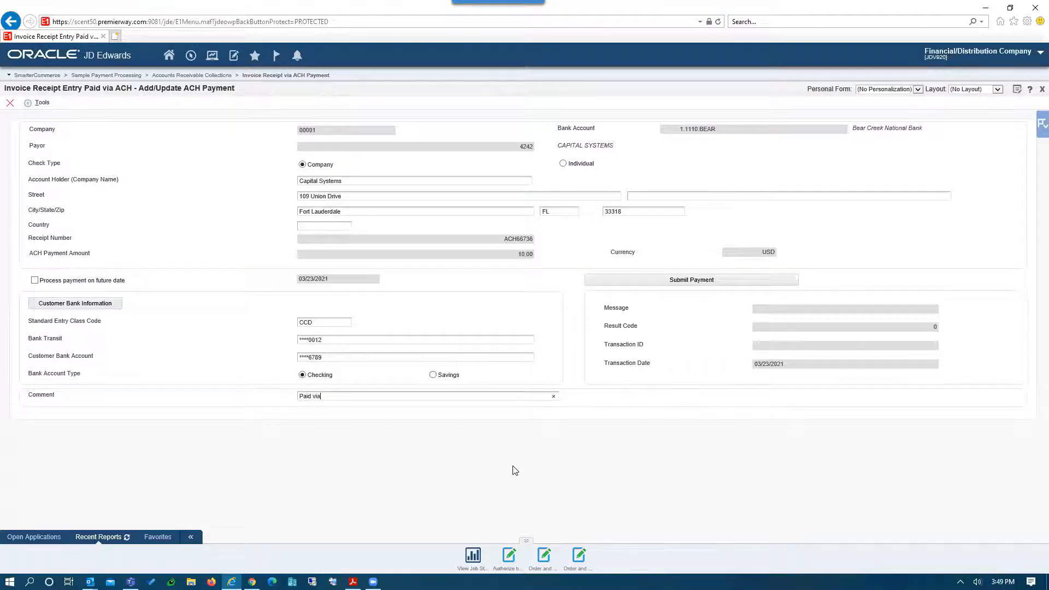
{"action": "type", "text": " ACH"}
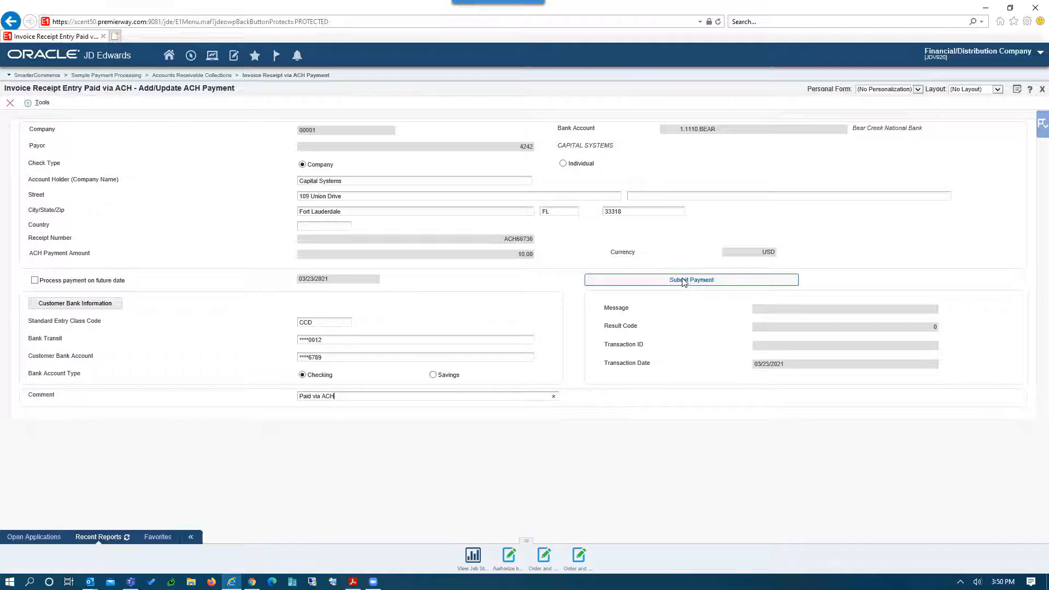
{"action": "left_click", "coordinate": [683, 280]}
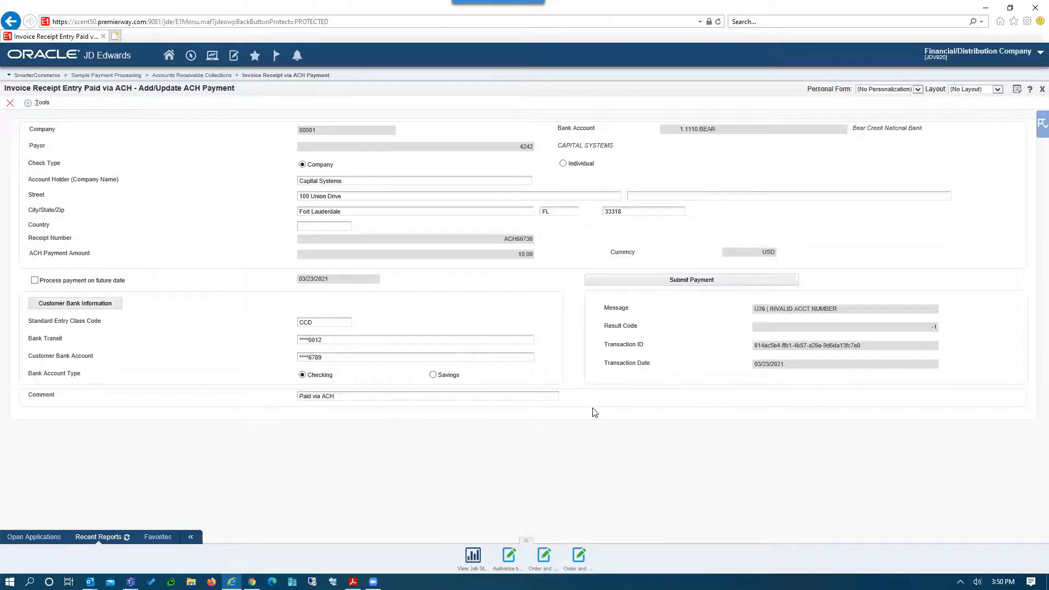
{"action": "left_click_drag", "start_coordinate": [843, 312], "coordinate": [748, 309]}
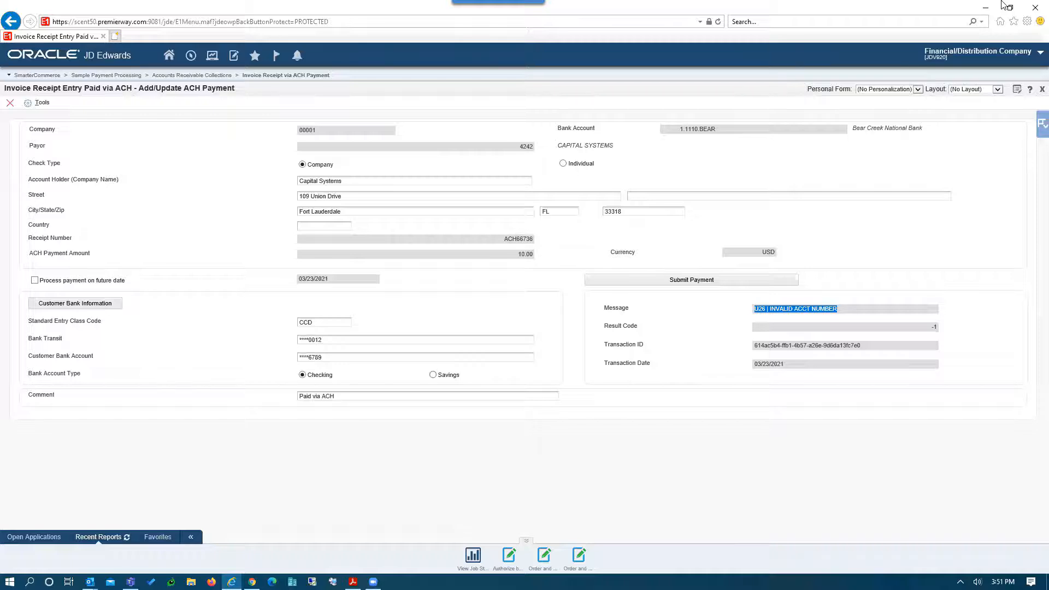
{"action": "left_click", "coordinate": [851, 173]}
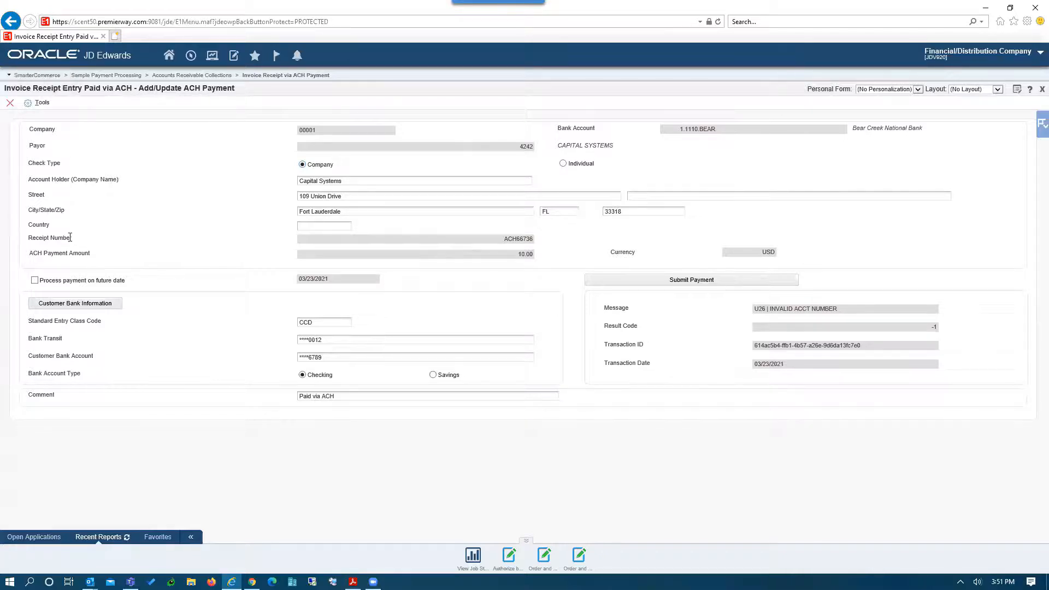
Set the payment for processing on the future date 03/29/2021 with reason code SS, Short Shipment
{"action": "left_click", "coordinate": [35, 281]}
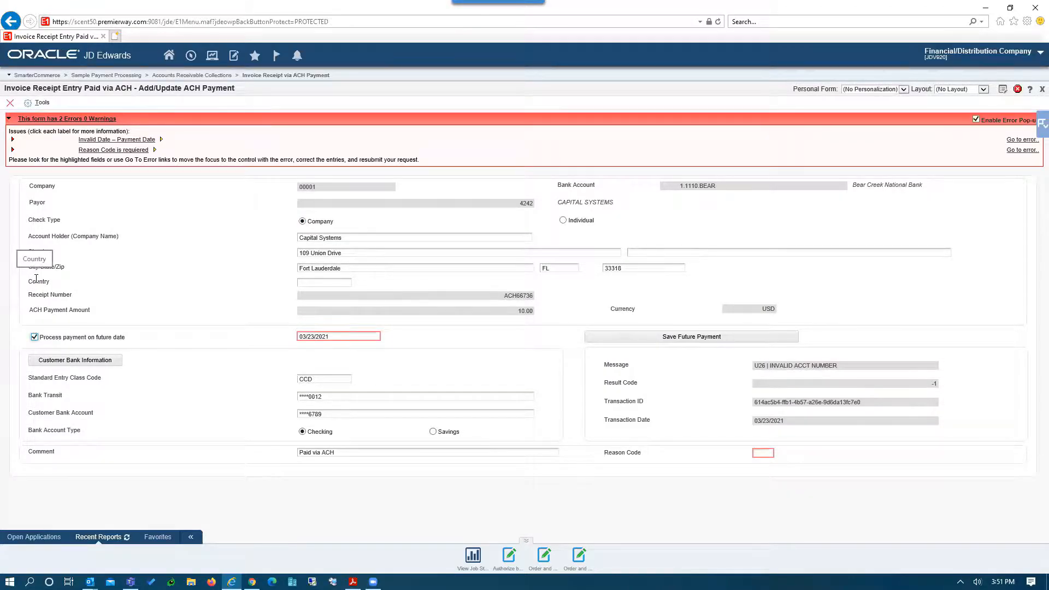
{"action": "left_click", "coordinate": [333, 337]}
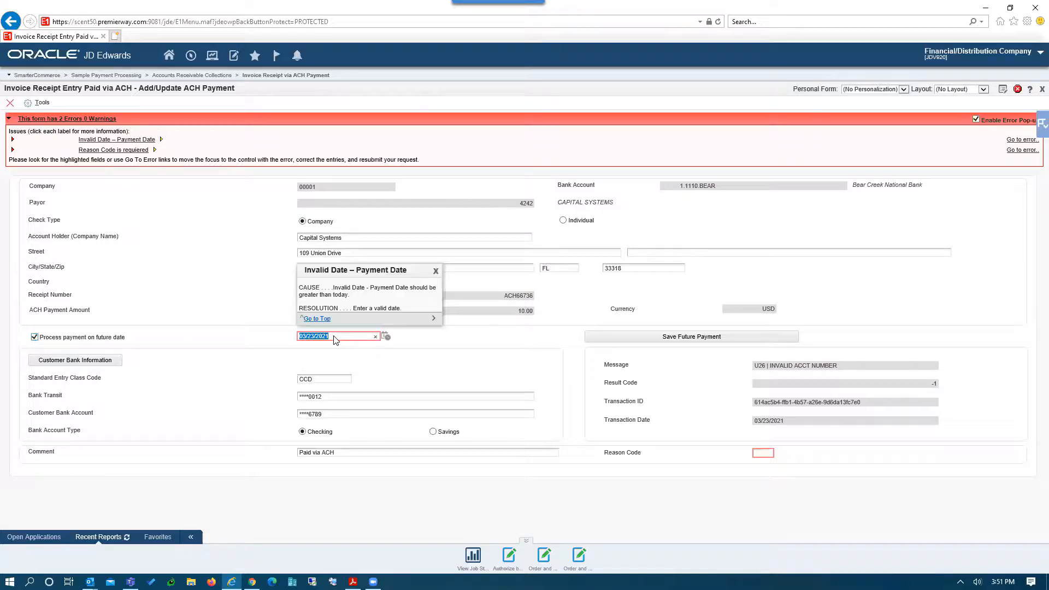
{"action": "left_click", "coordinate": [387, 338]}
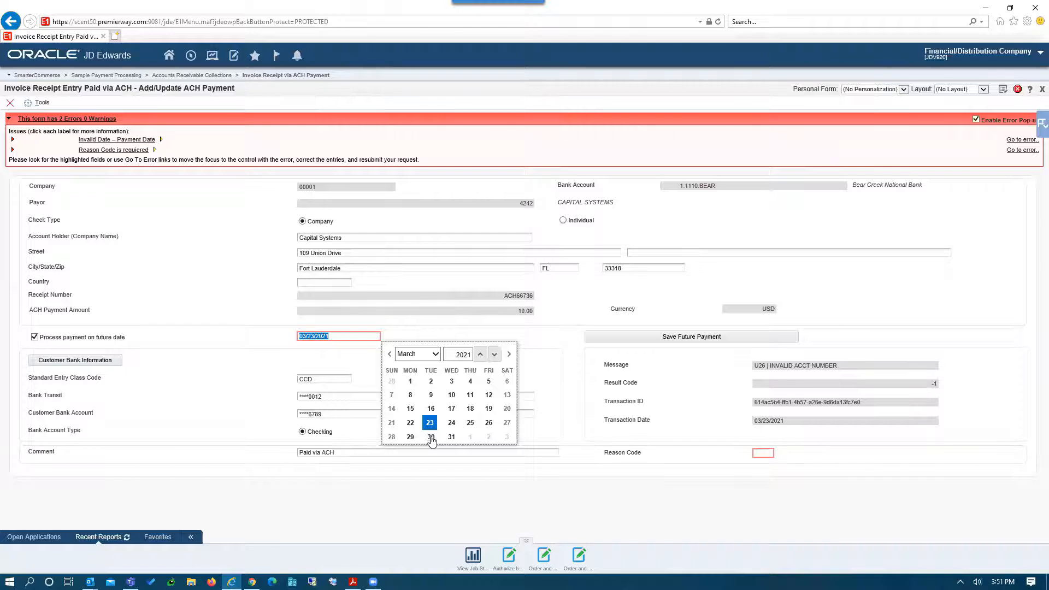
{"action": "left_click", "coordinate": [410, 437]}
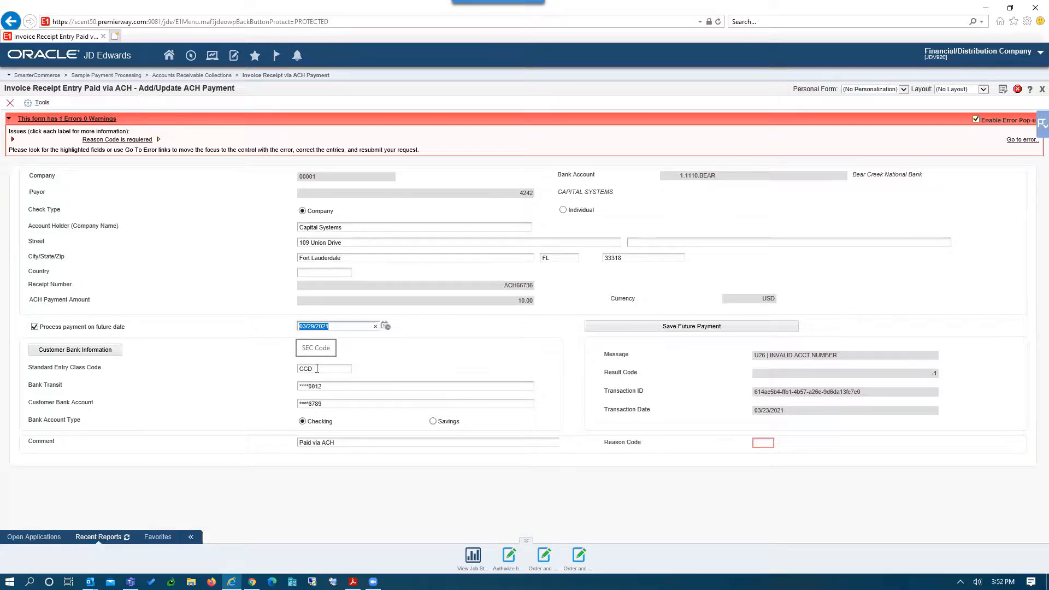
{"action": "left_click", "coordinate": [766, 444]}
{"action": "left_click", "coordinate": [779, 442]}
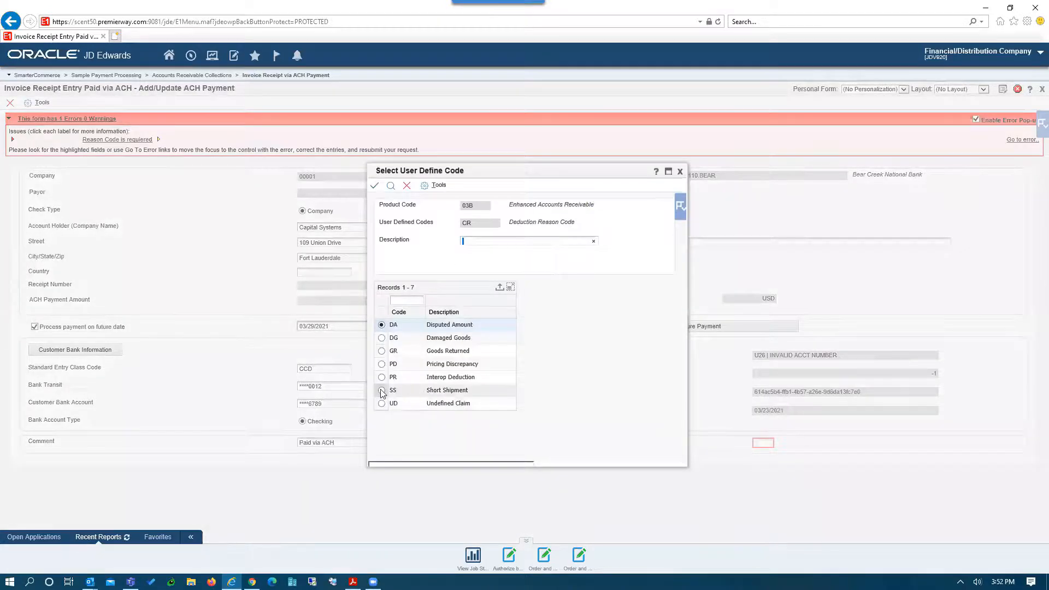
{"action": "double_click", "coordinate": [382, 392]}
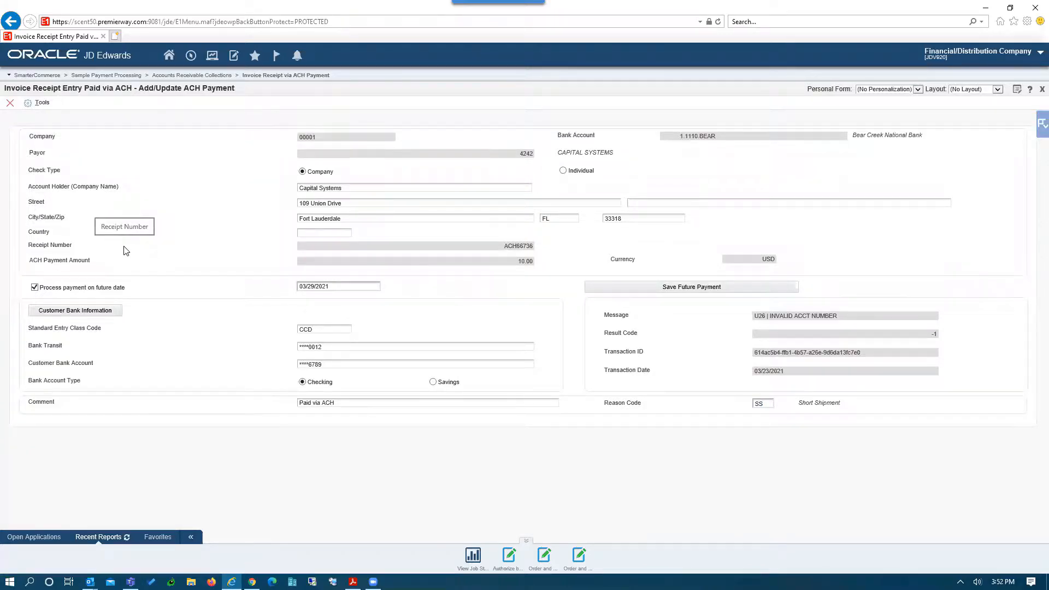
Leave the ACH payment, receipt entry and customer receipts inquiry without saving the future payment
{"action": "left_click", "coordinate": [9, 104]}
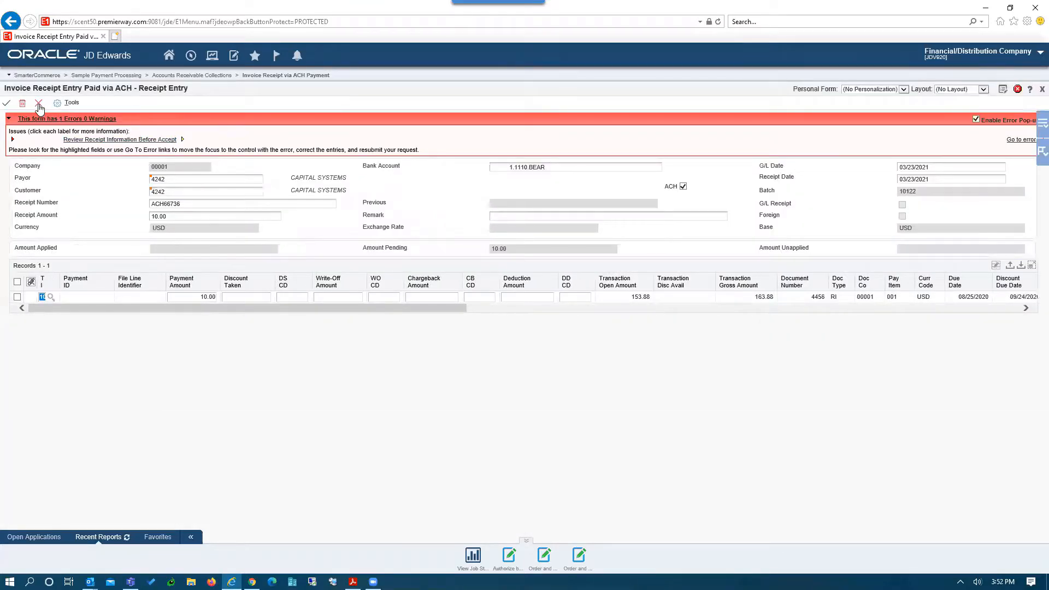
{"action": "left_click", "coordinate": [39, 105]}
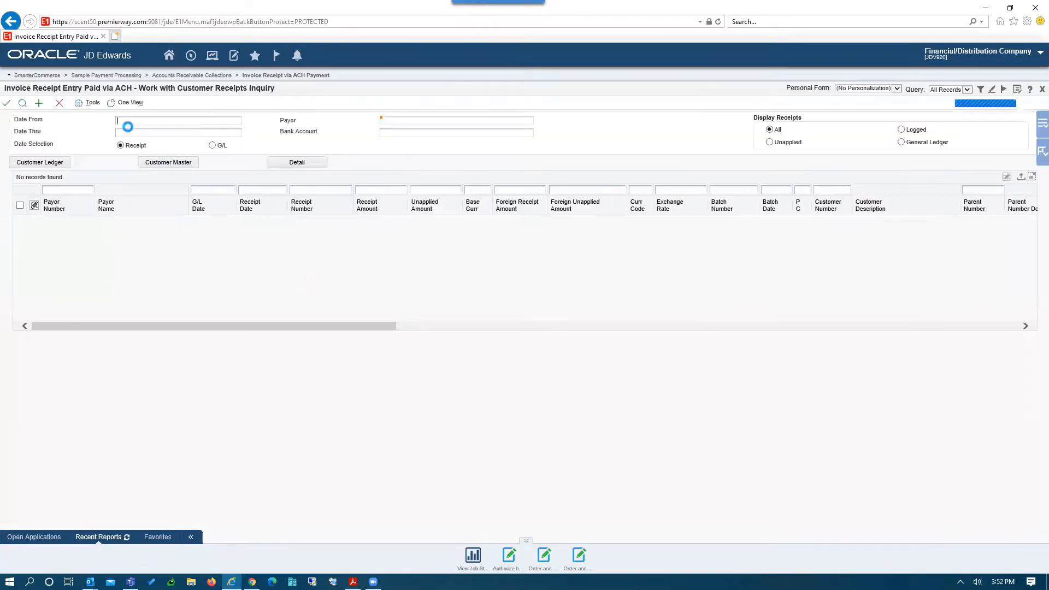
{"action": "left_click", "coordinate": [60, 103]}
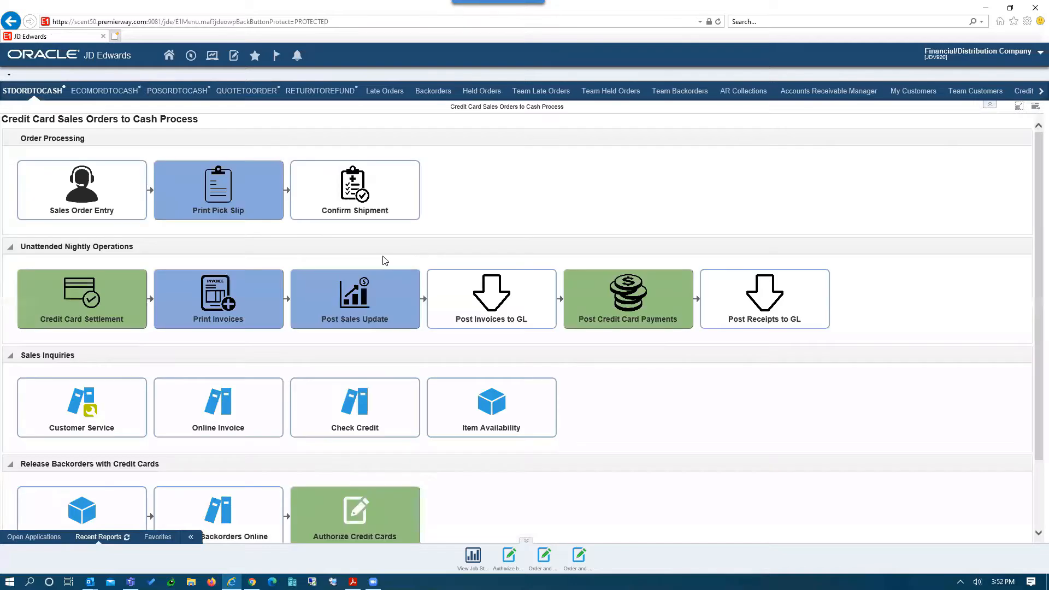
Bring up the Sample Payment Processing applications under SmarterCommerce
{"action": "left_click", "coordinate": [191, 57]}
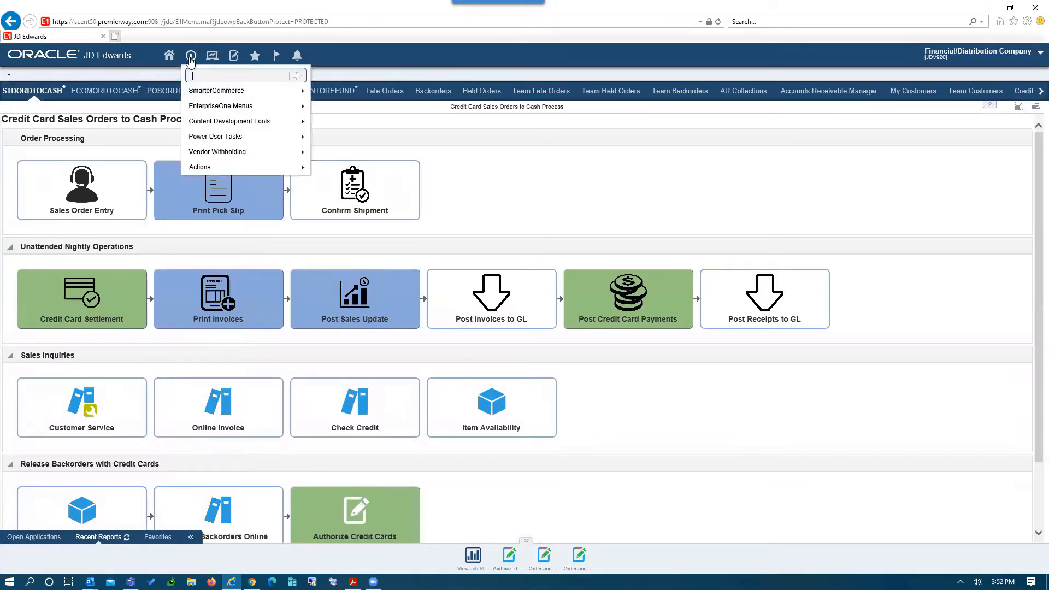
{"action": "left_click", "coordinate": [224, 92]}
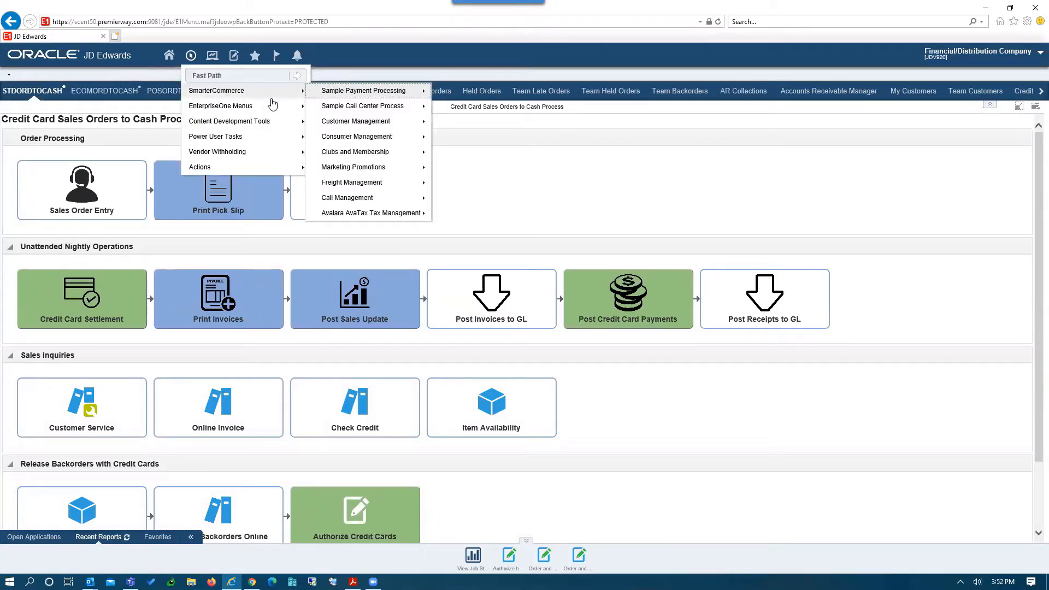
{"action": "left_click", "coordinate": [390, 94]}
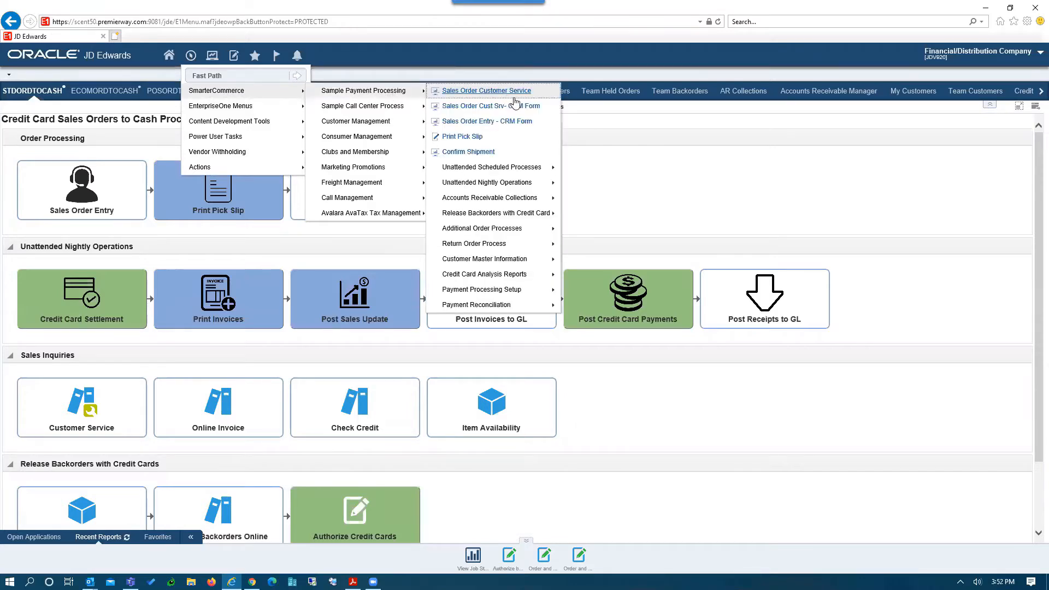